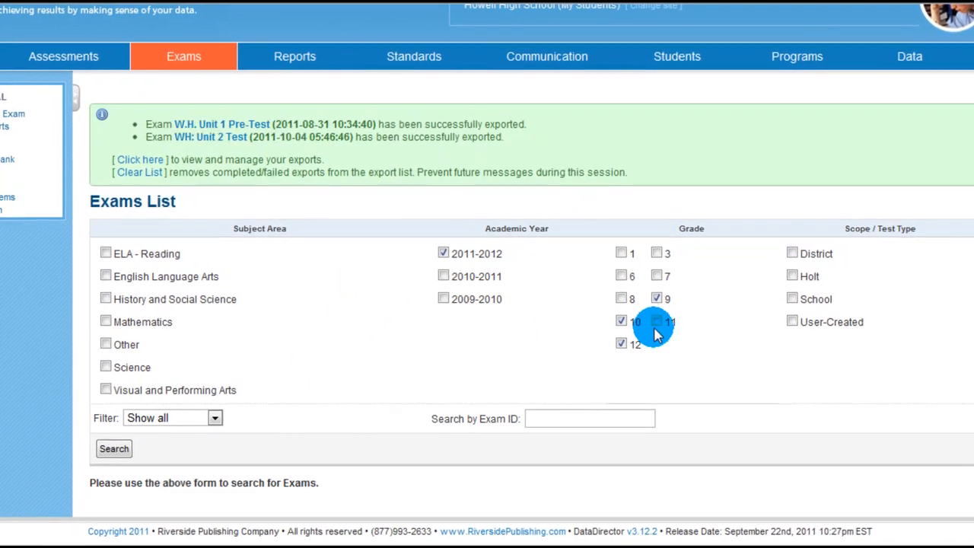
# Step: Add grade 11 to the exam filter, search the 2011-2012 exams and look through the matching list
pyautogui.click(631, 314)
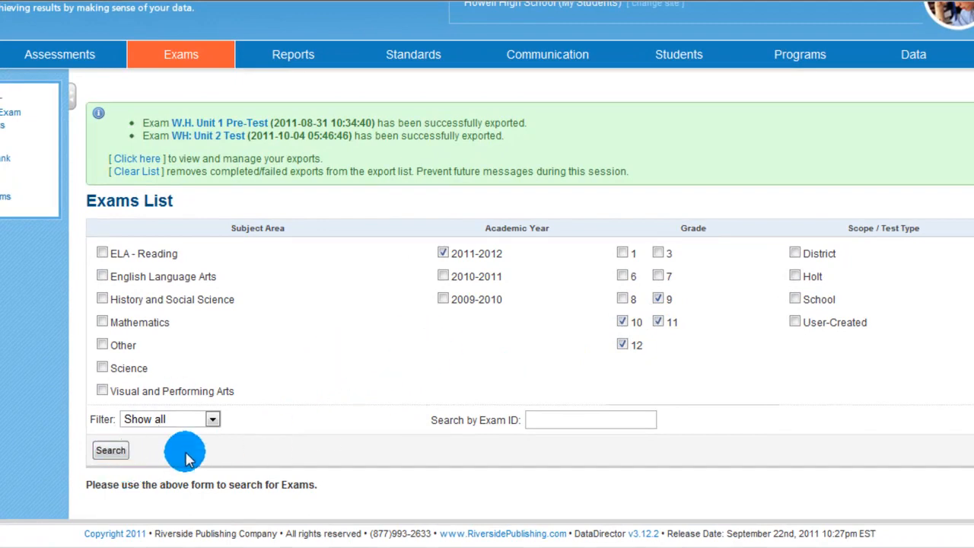
pyautogui.click(106, 451)
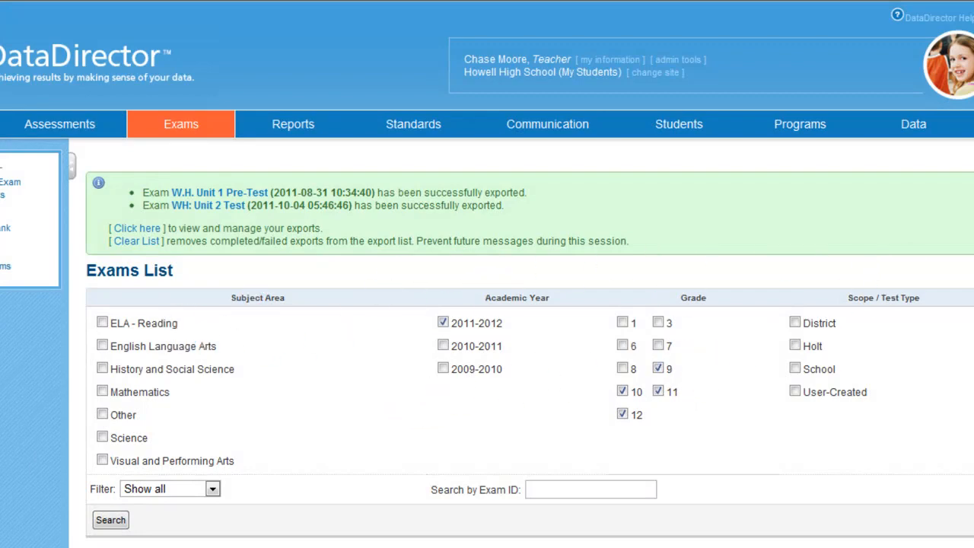
pyautogui.scroll(-7, 530, 305)
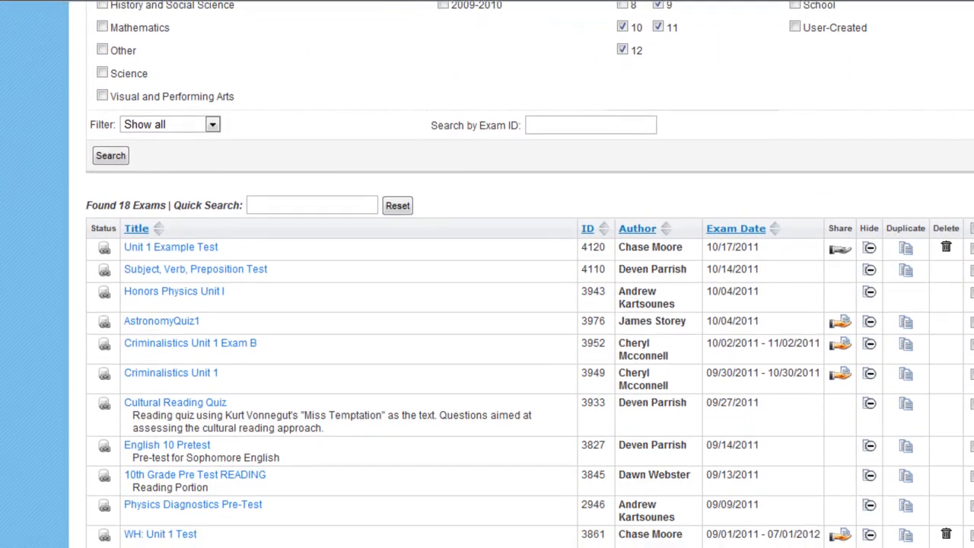
pyautogui.scroll(-1, 530, 305)
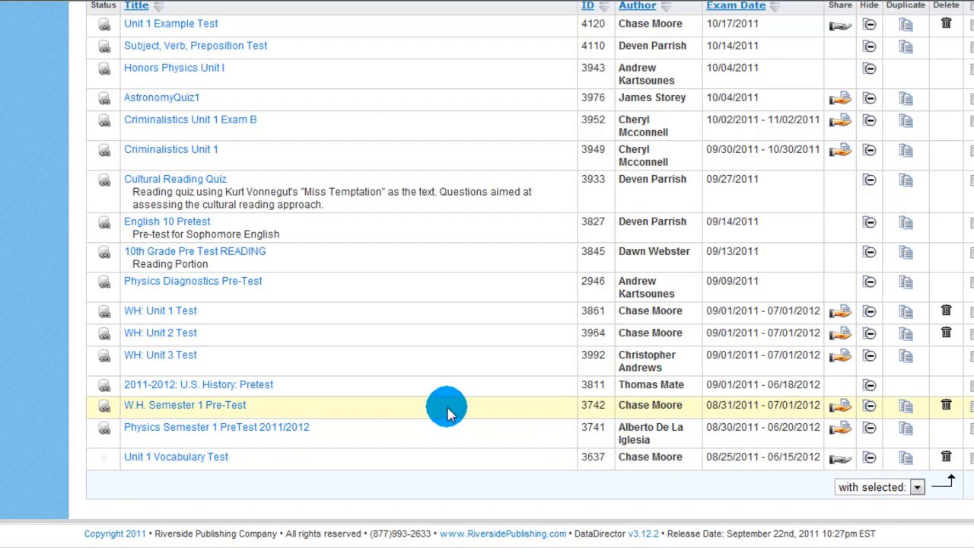
pyautogui.scroll(2, 472, 251)
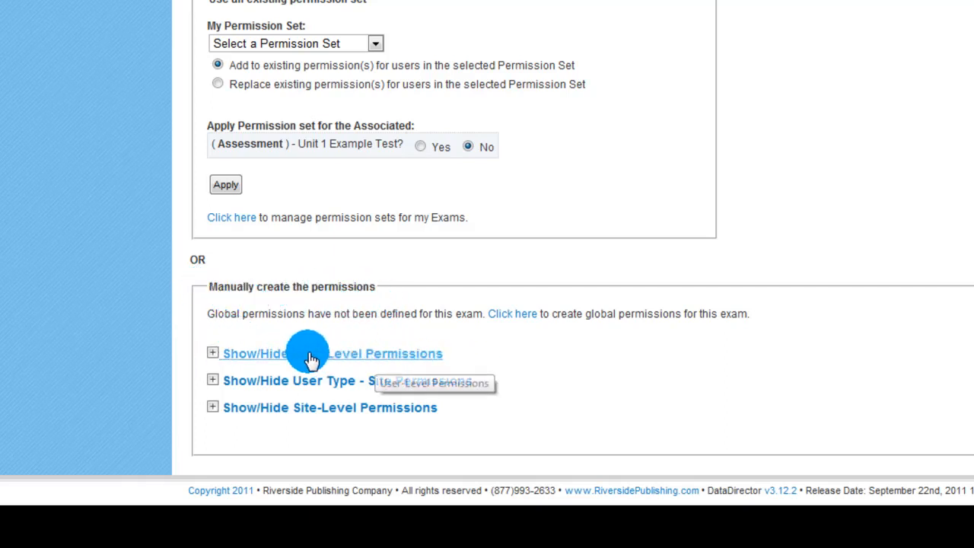
# Step: Expand the user-level permissions of Unit 1 Example Test and start adding permissions for a single user
pyautogui.click(403, 354)
pyautogui.scroll(-3, 549, 305)
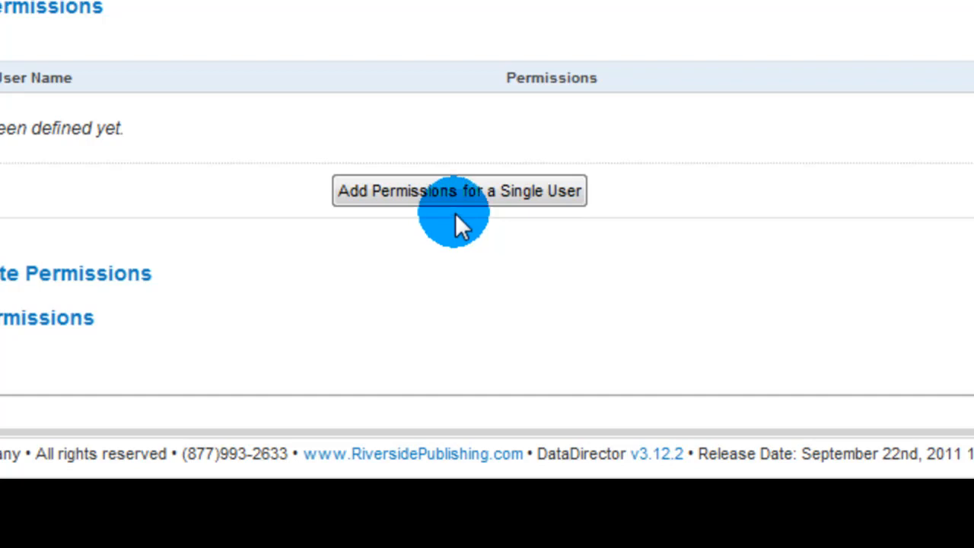
pyautogui.click(476, 196)
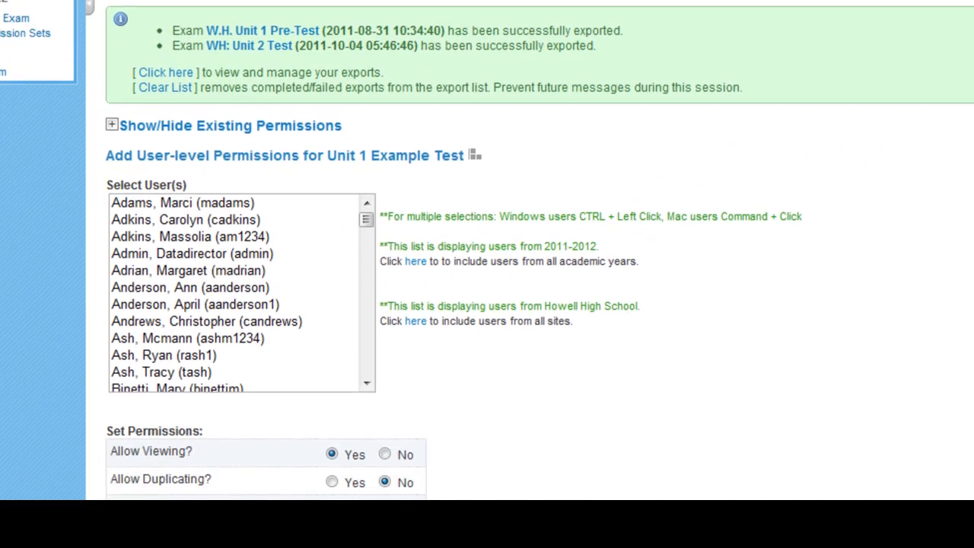
# Step: Allow duplicating, download, data upload, all three kinds of editing and permission changes, and copy these permissions to the associated assessment
pyautogui.scroll(-1, 487, 251)
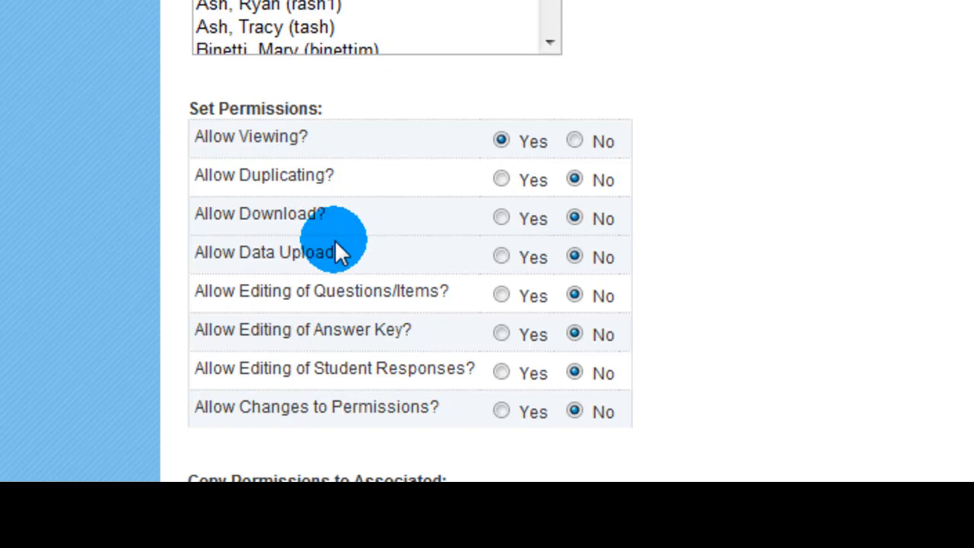
pyautogui.click(501, 180)
pyautogui.click(501, 218)
pyautogui.scroll(-4, 537, 243)
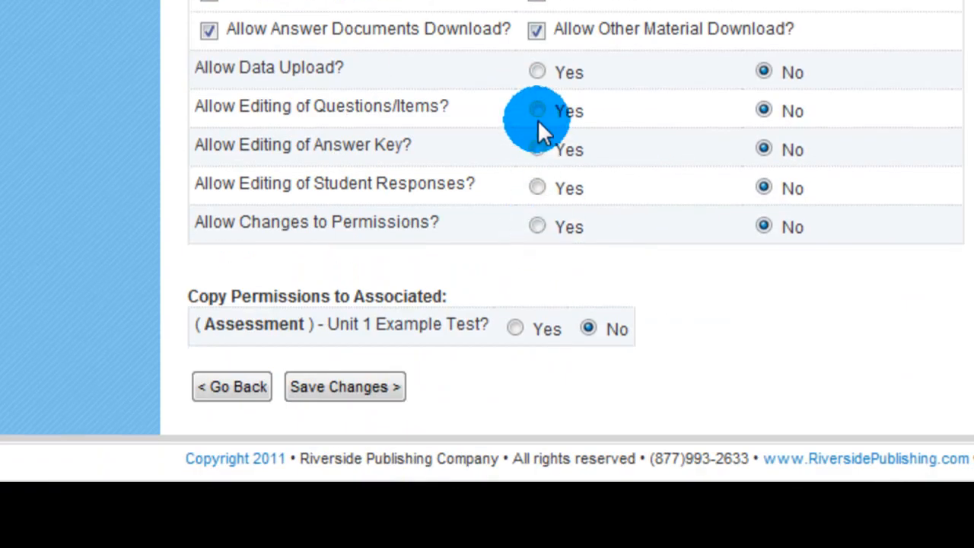
pyautogui.click(537, 71)
pyautogui.click(537, 111)
pyautogui.click(537, 149)
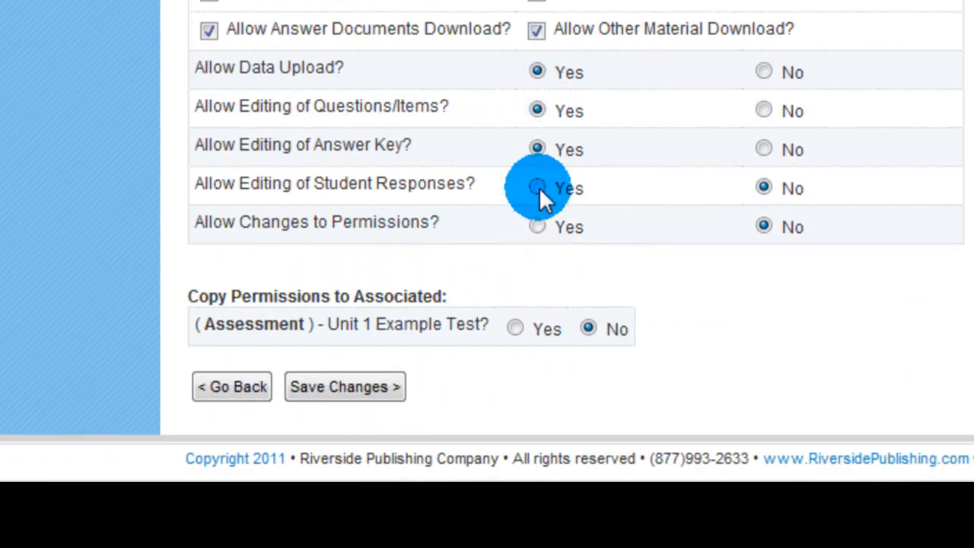
pyautogui.click(537, 188)
pyautogui.click(537, 227)
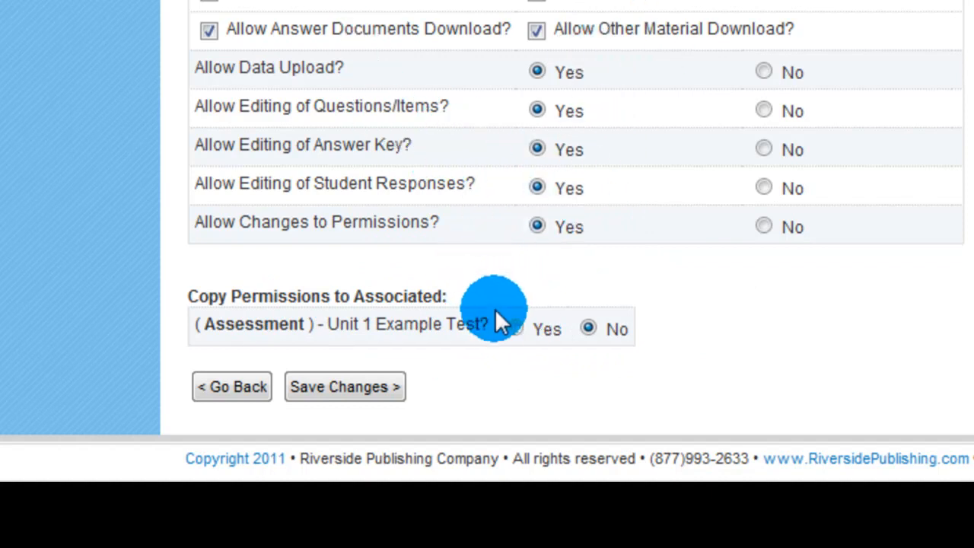
pyautogui.click(517, 326)
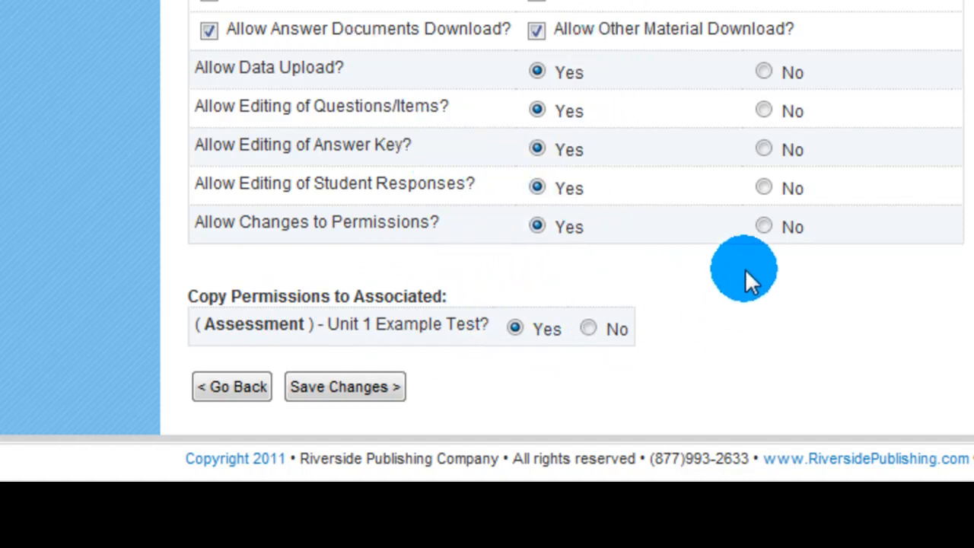
# Step: Try selecting different single users one after another in the user list for the exam permissions
pyautogui.scroll(5, 753, 264)
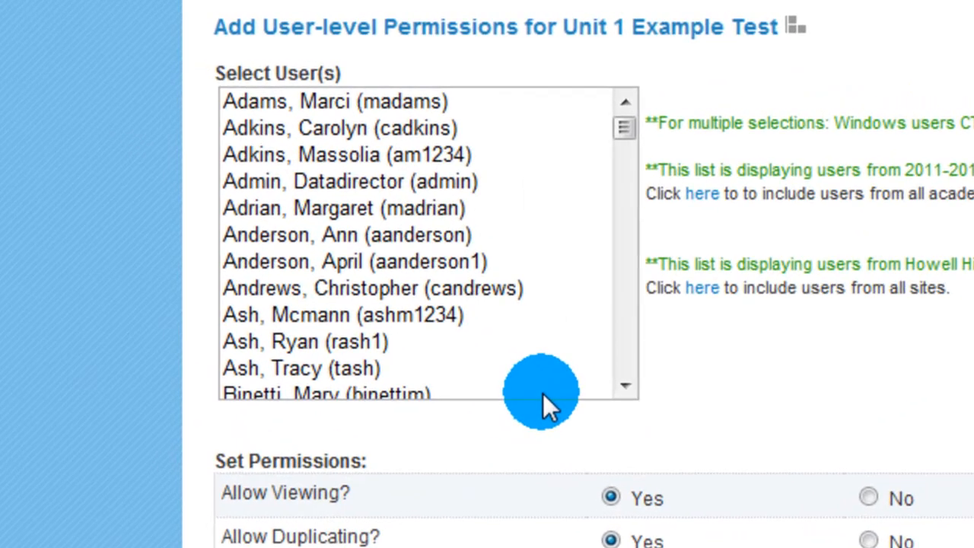
pyautogui.click(461, 294)
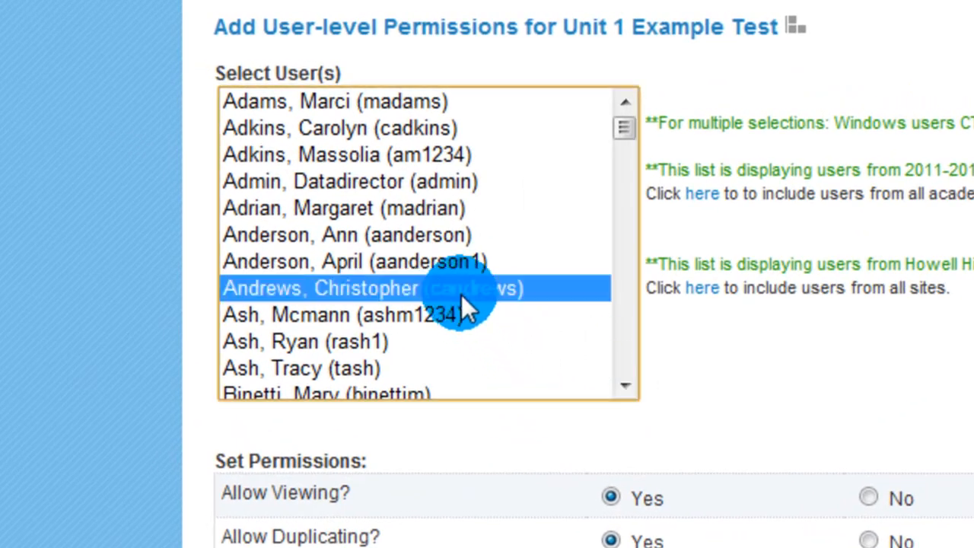
pyautogui.click(626, 385)
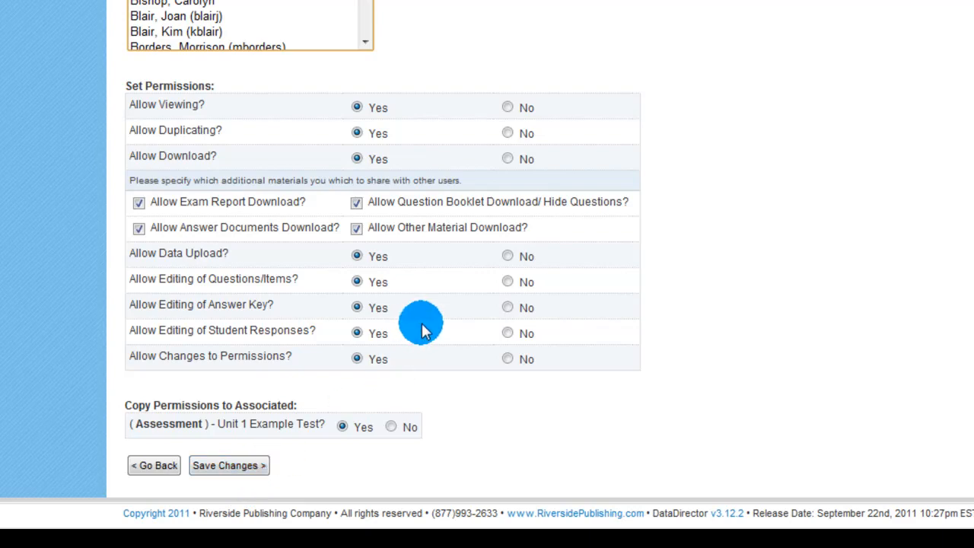
pyautogui.scroll(4, 424, 327)
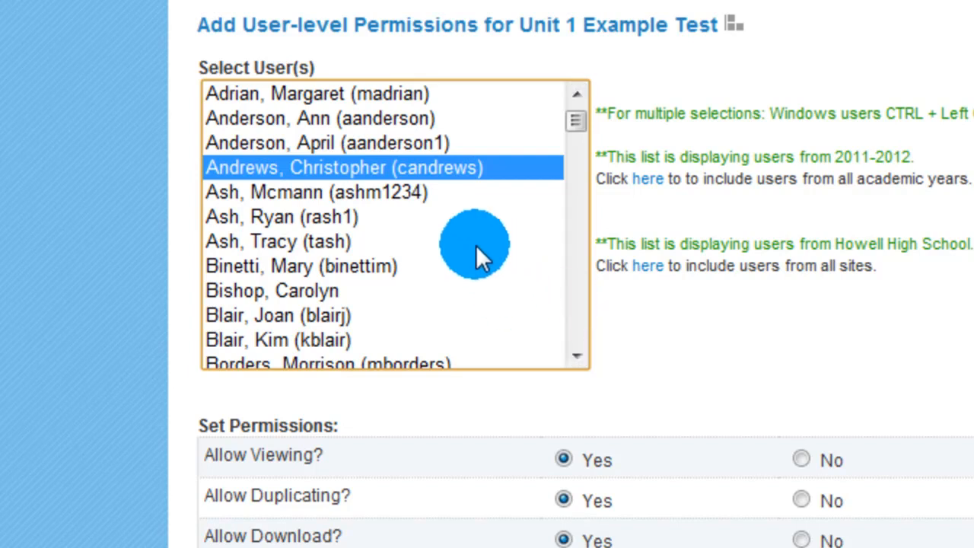
pyautogui.click(370, 218)
pyautogui.click(361, 267)
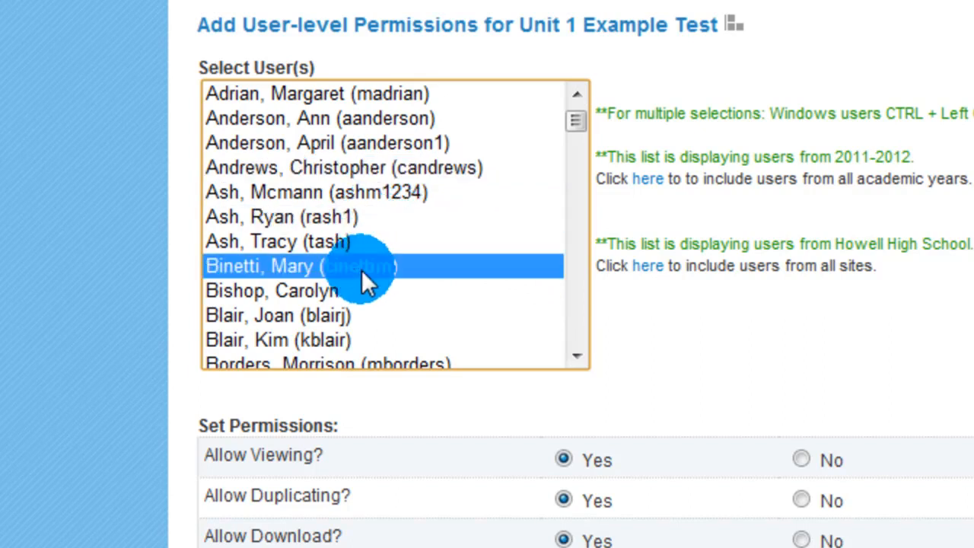
pyautogui.click(363, 340)
# Step: Try selecting two non-adjacent users together, and replace them with a single other user
pyautogui.click(394, 173)
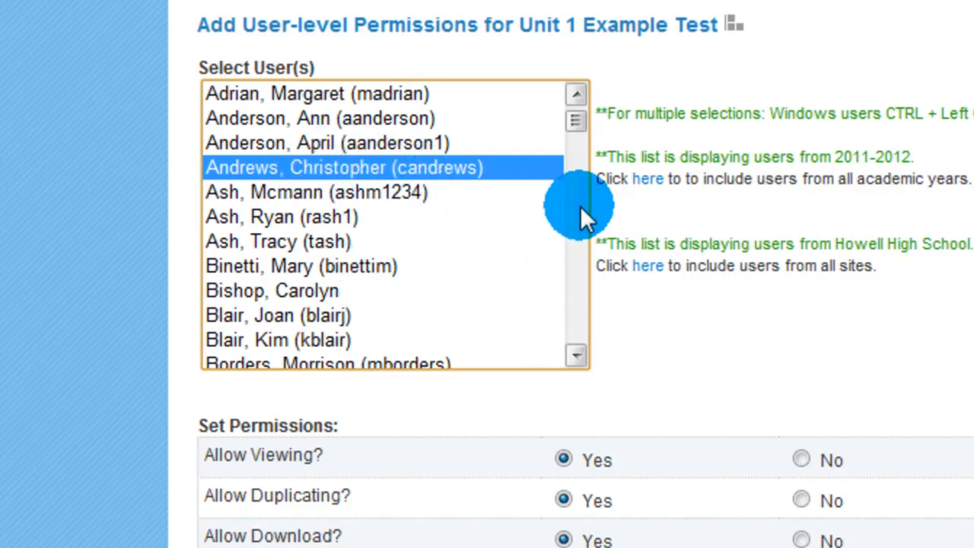
pyautogui.keyDown('ctrl'); pyautogui.click(331, 216); pyautogui.keyUp('ctrl')
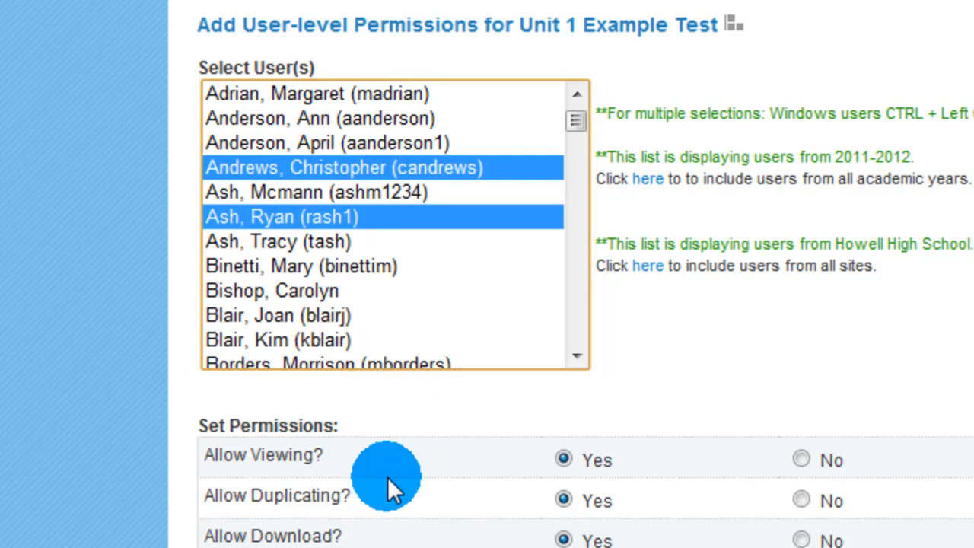
pyautogui.click(370, 275)
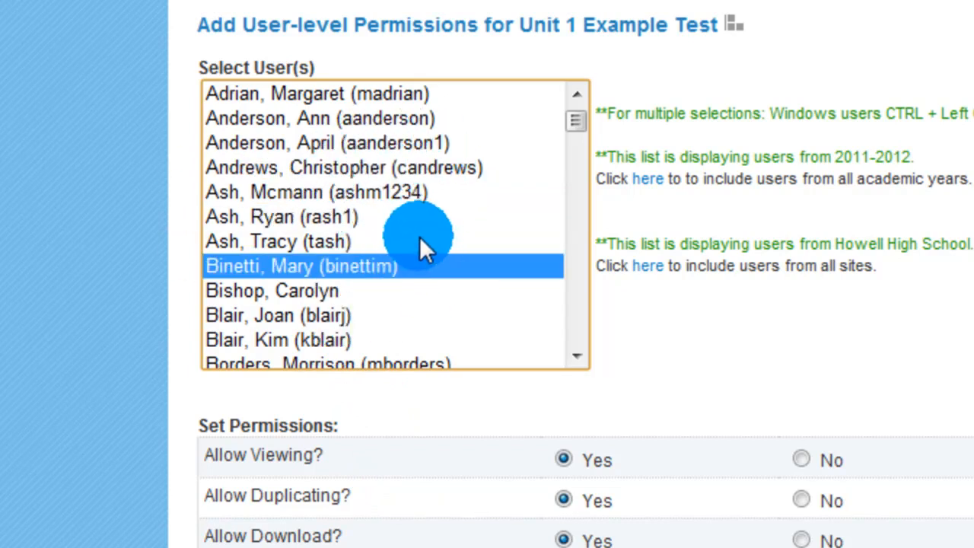
# Step: Select three users together, with surnames starting with A, L and W, and save the user-level permissions
pyautogui.click(392, 167)
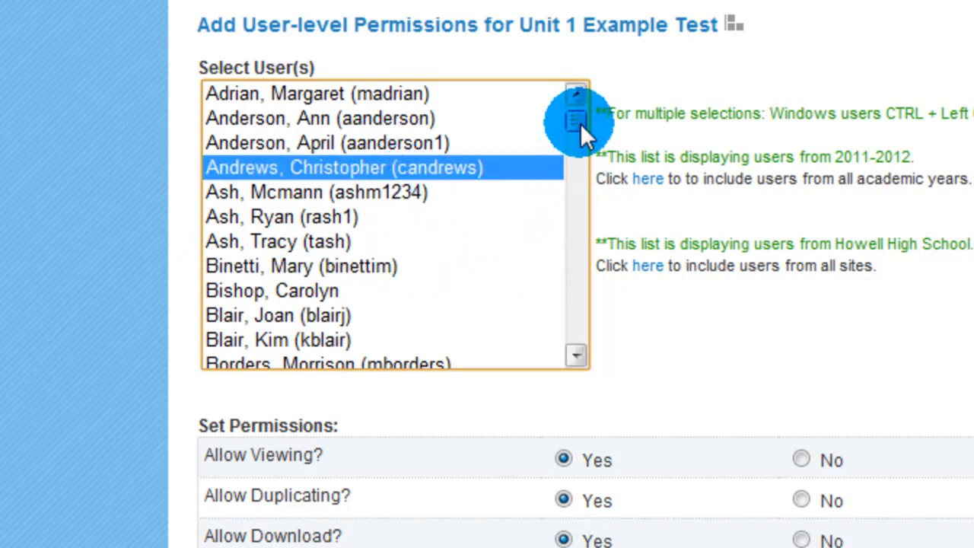
pyautogui.moveTo(580, 123); pyautogui.dragTo(578, 213)
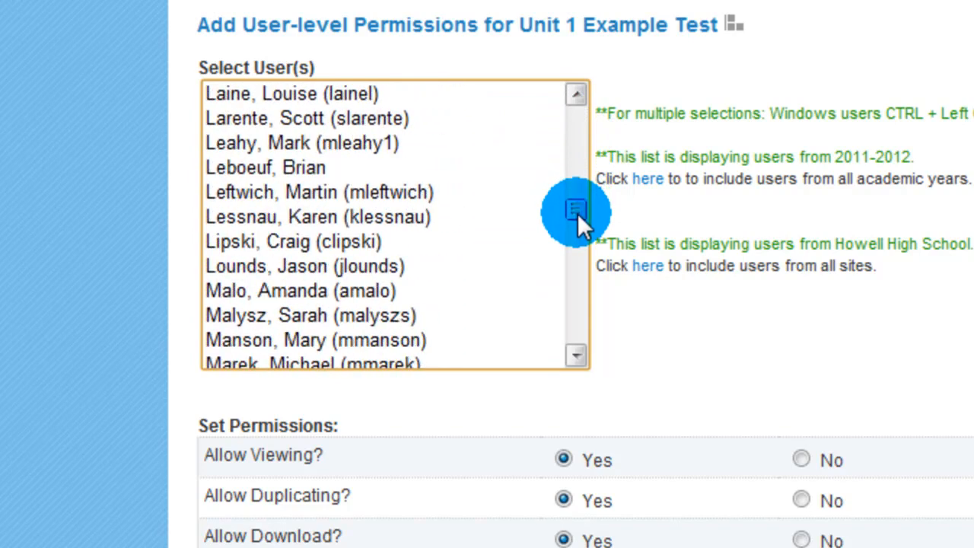
pyautogui.click(366, 242)
pyautogui.moveTo(593, 205); pyautogui.dragTo(572, 332)
pyautogui.click(377, 291)
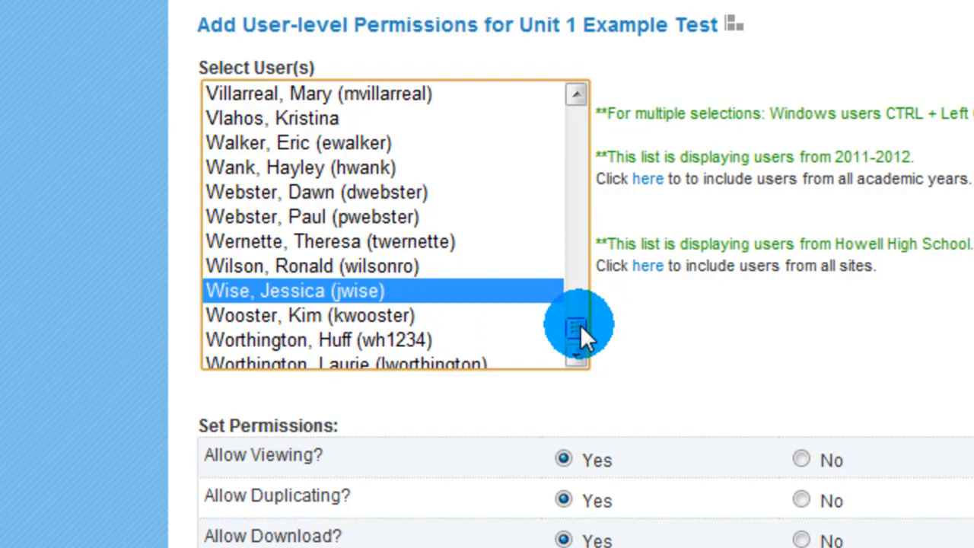
pyautogui.moveTo(580, 324); pyautogui.dragTo(583, 309)
pyautogui.moveTo(589, 295); pyautogui.dragTo(596, 113)
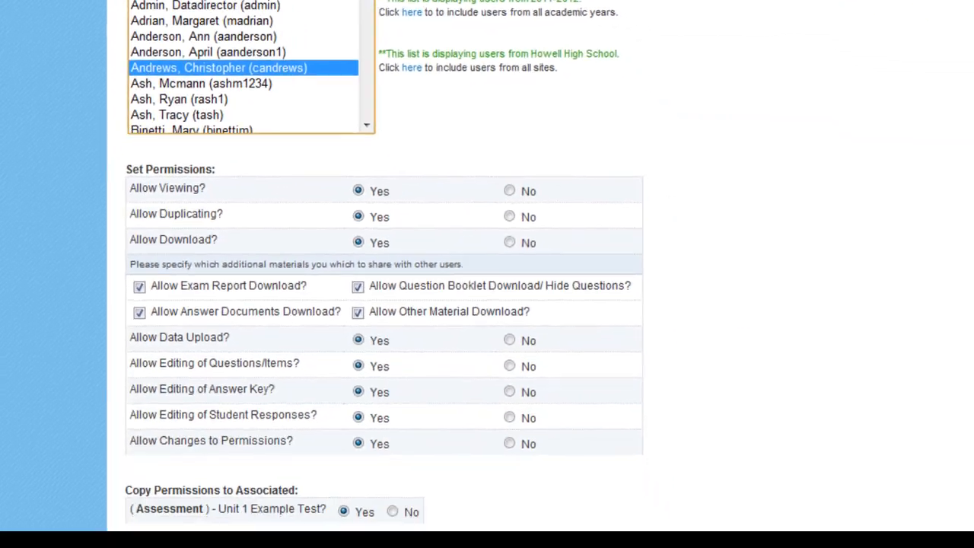
pyautogui.click(217, 457)
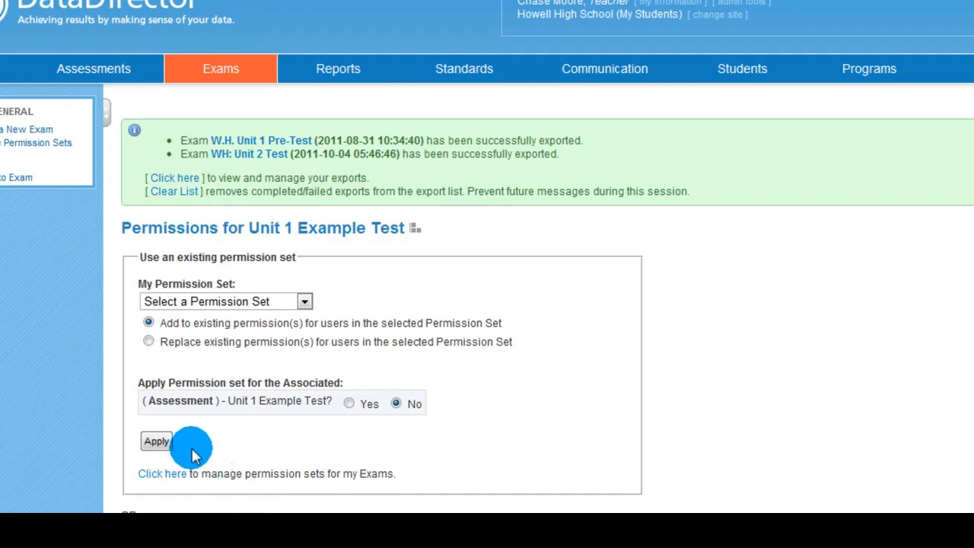
# Step: Return to the Unit 1 Example Test page and check its sharing status in the Exam Summary
pyautogui.click(19, 179)
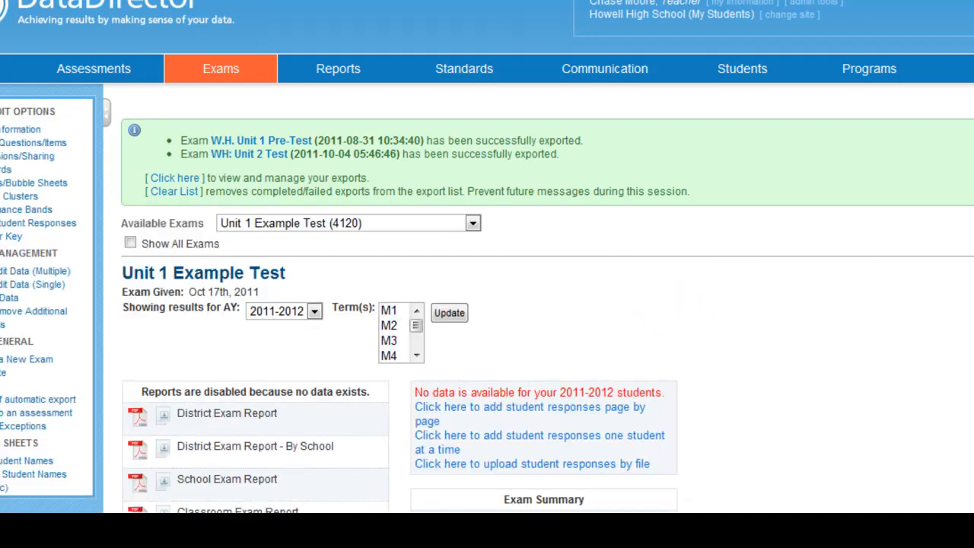
pyautogui.scroll(-3, 663, 322)
pyautogui.scroll(-12, 663, 322)
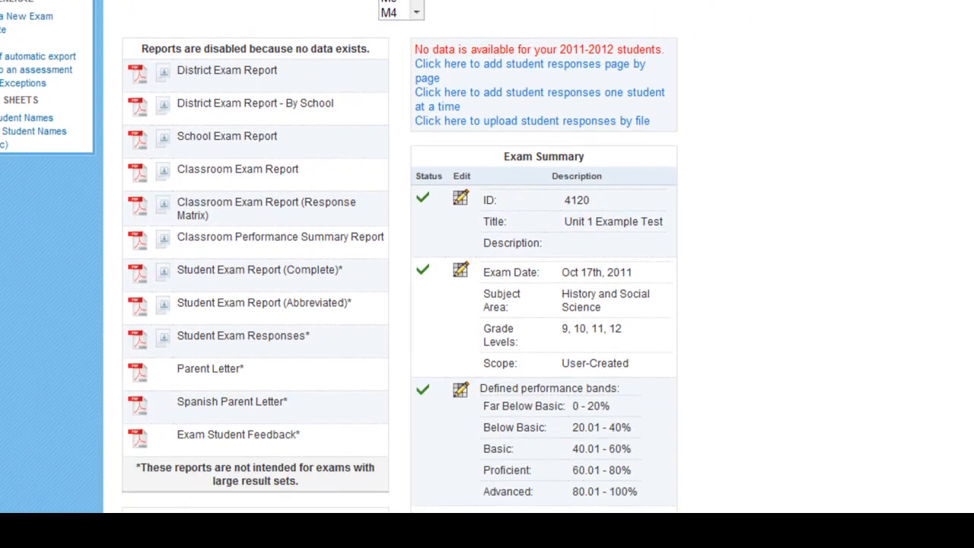
pyautogui.scroll(-6, 663, 322)
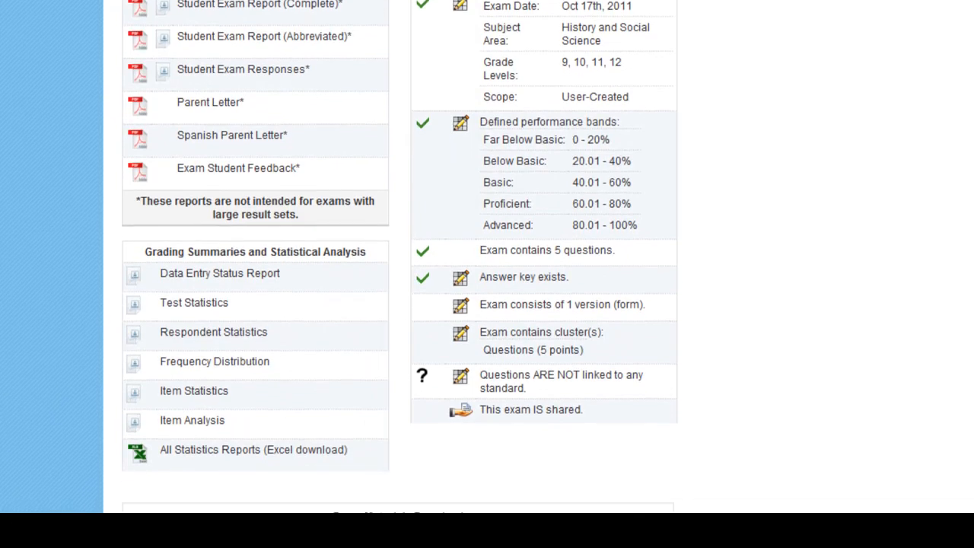